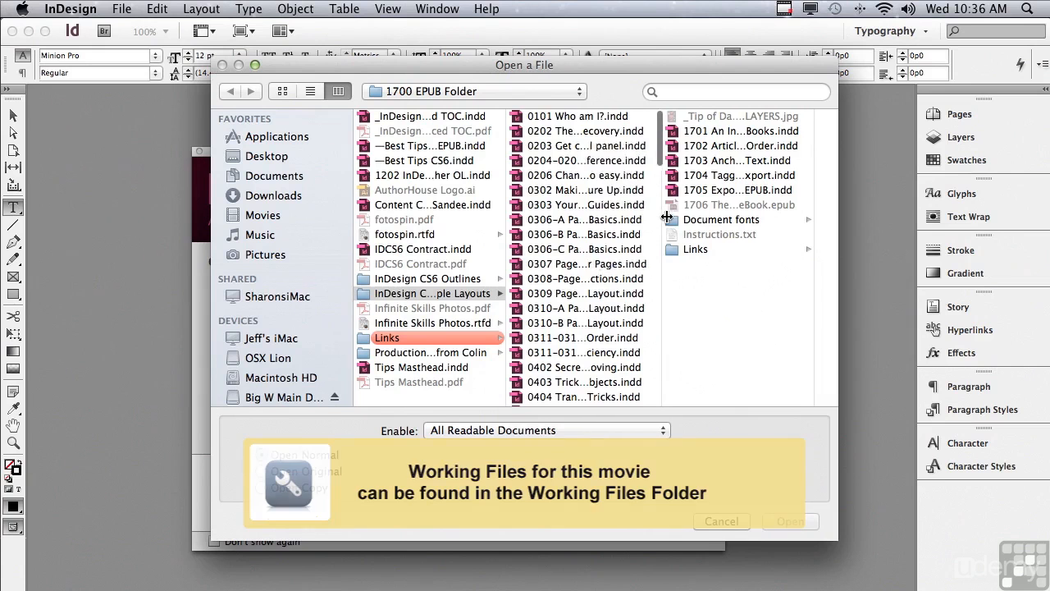
- Open the document 1704 Tagging Styles for Export.indd from the 1700 EPUB Folder
scroll(663, 160, down, 10)
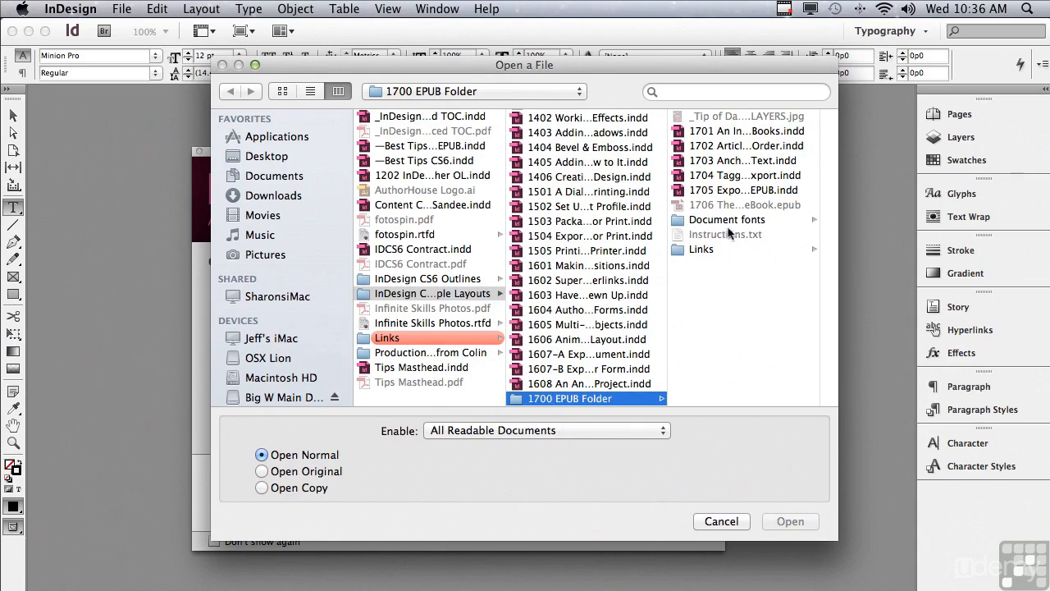
click(721, 178)
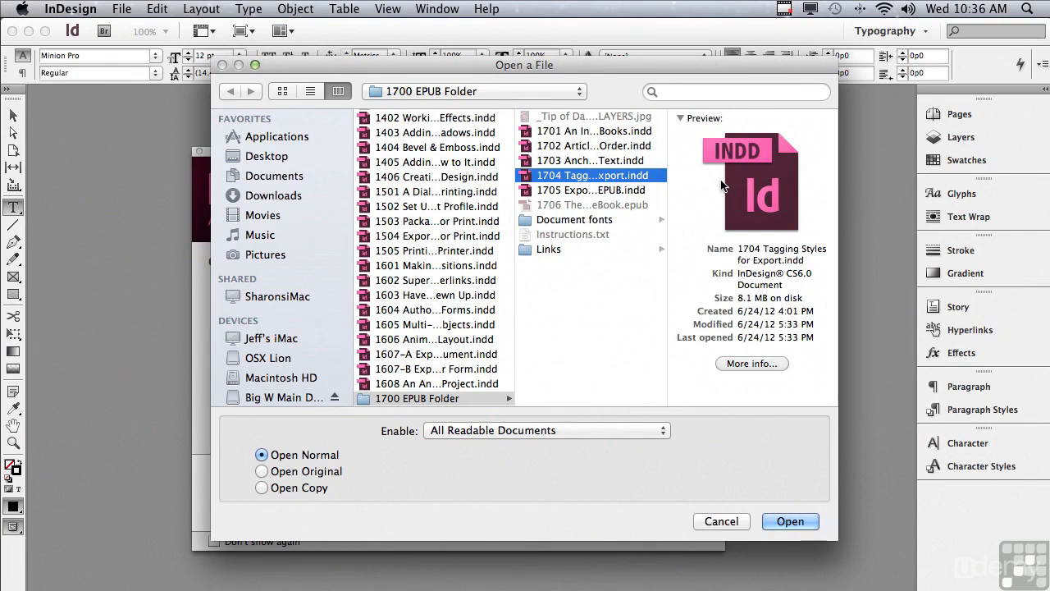
click(777, 521)
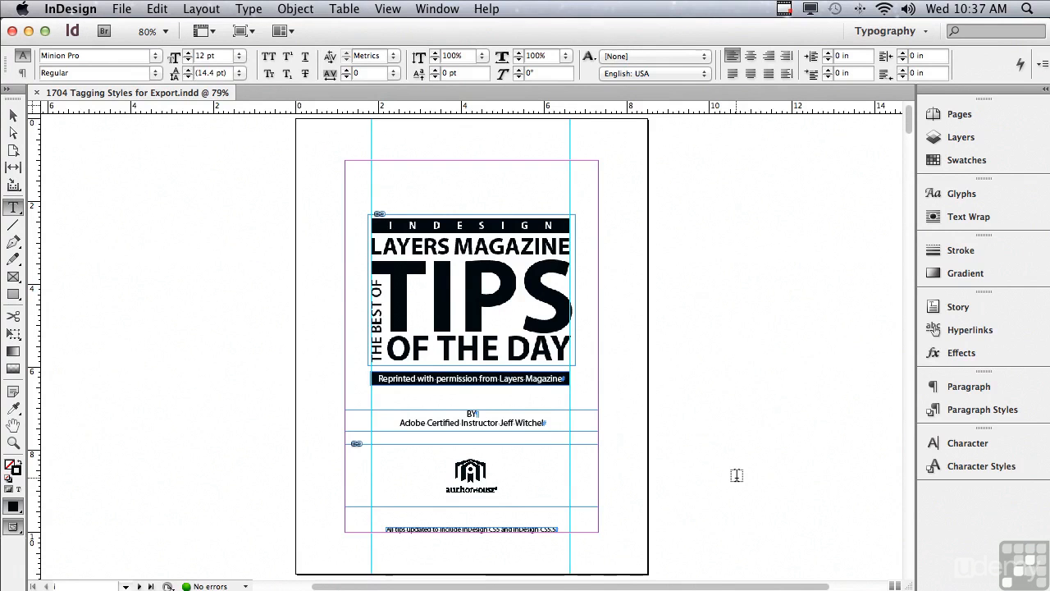
- Select the Typography workspace and display the document's paragraph styles
click(878, 32)
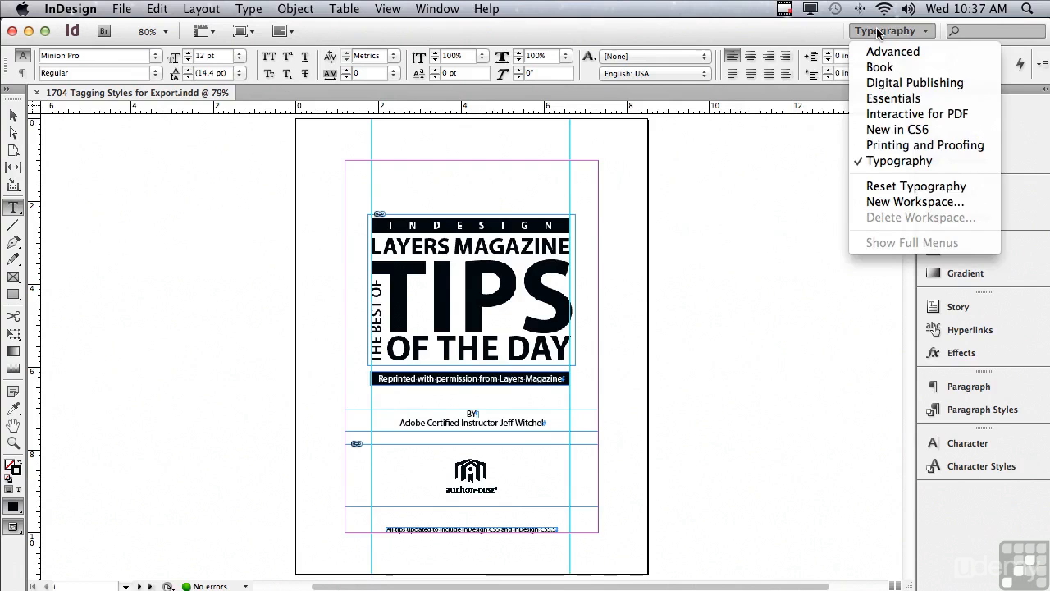
click(878, 161)
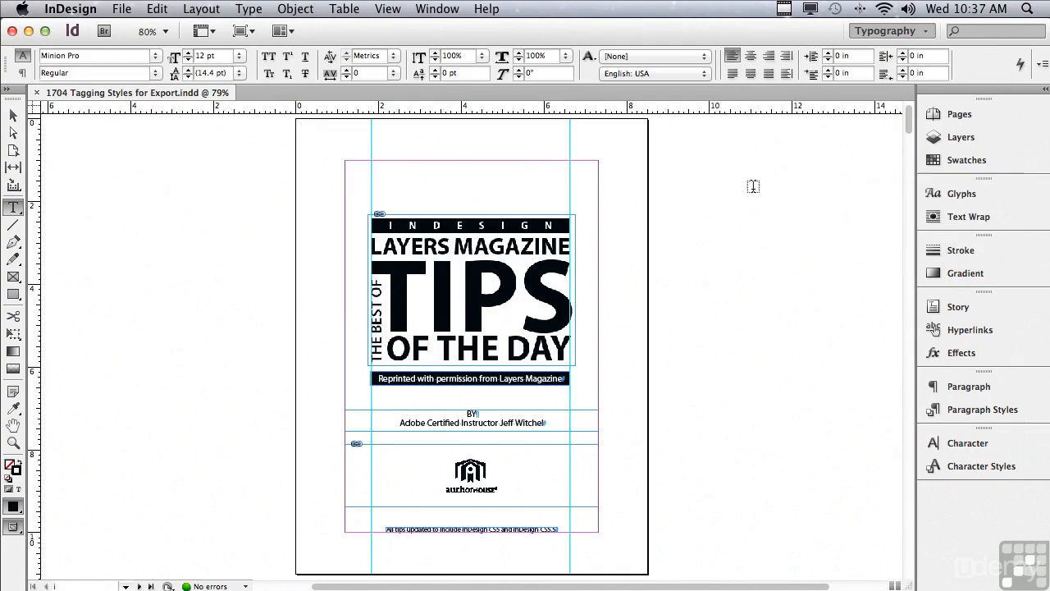
click(954, 412)
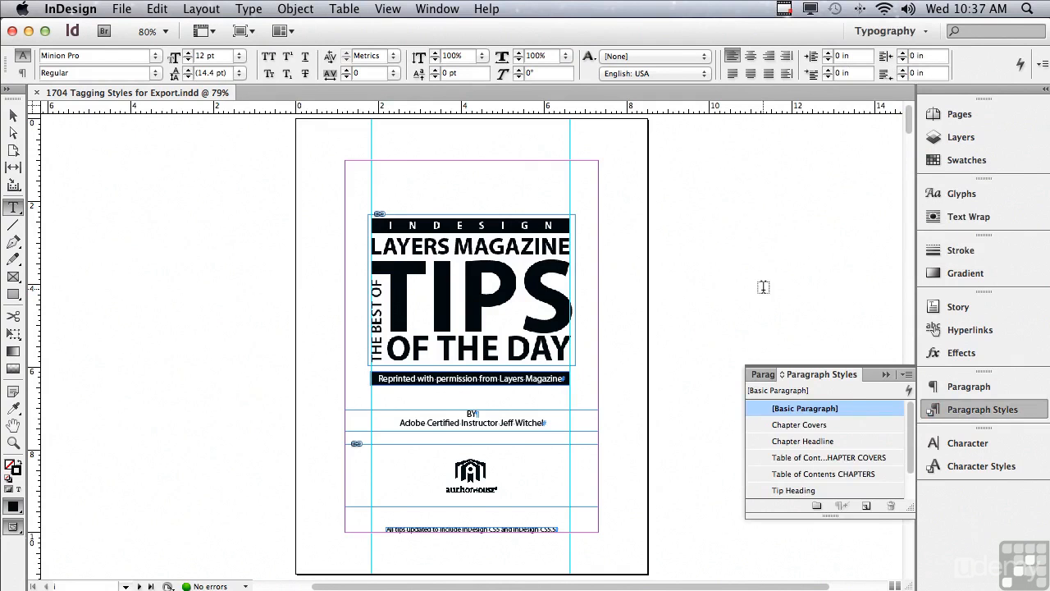
- Place the text cursor in the large "1. THE BASICS" headline on the first page of Chapter 1
drag(909, 130, 906, 322)
drag(860, 364, 843, 422)
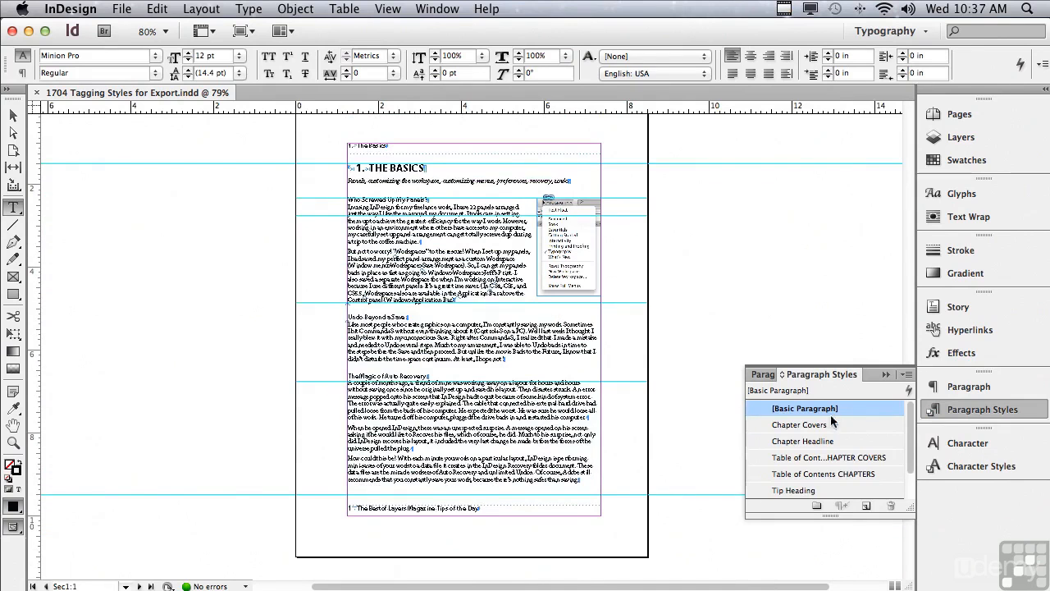
click(13, 443)
drag(324, 134, 629, 247)
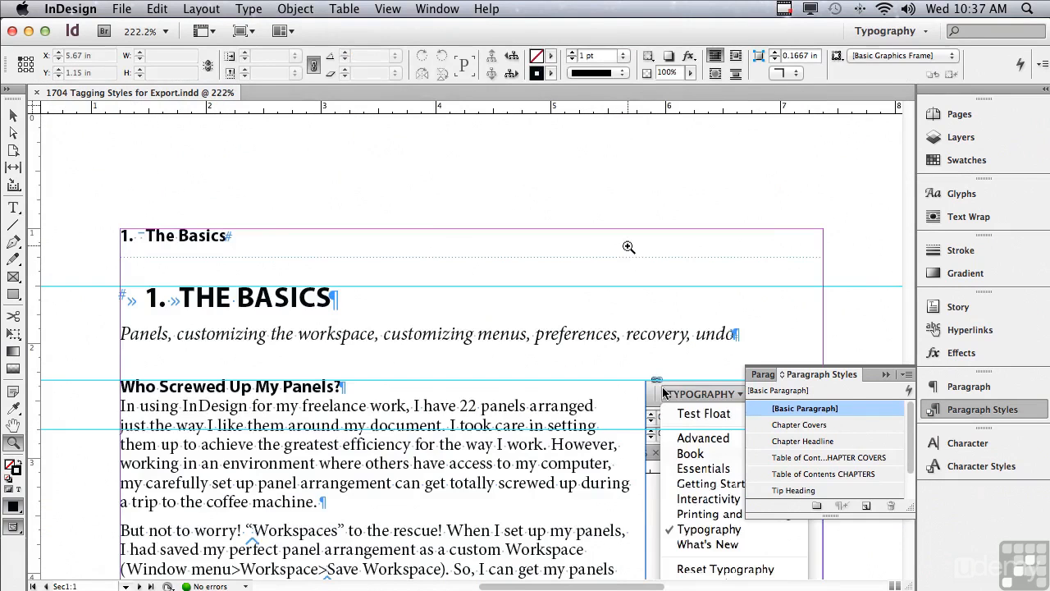
click(13, 206)
click(205, 297)
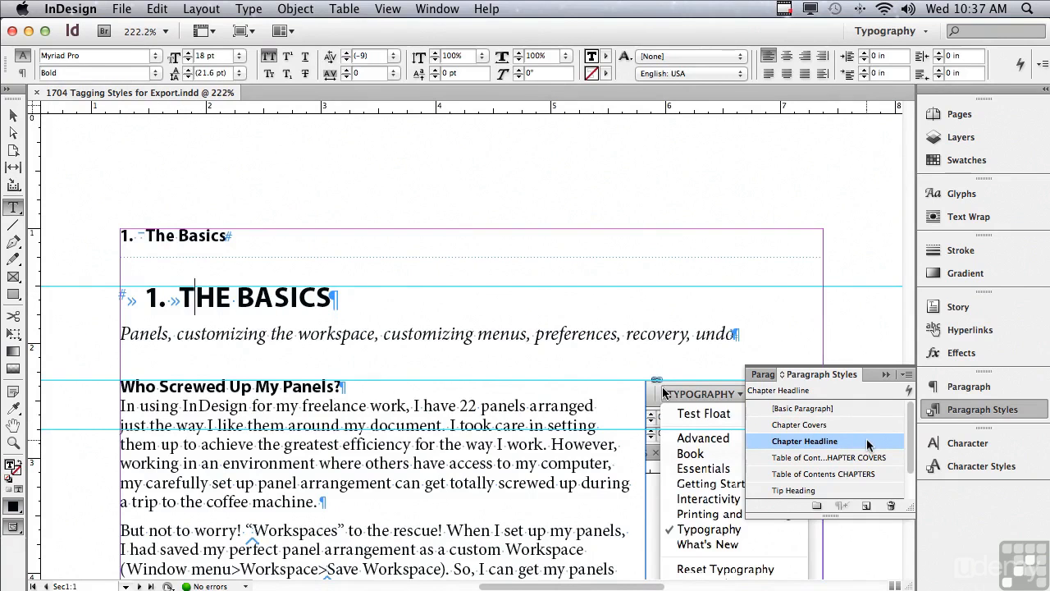
- Set the EPUB and HTML export tag of the Chapter Headline paragraph style to h1 in its style options
double_click(867, 444)
double_click(867, 443)
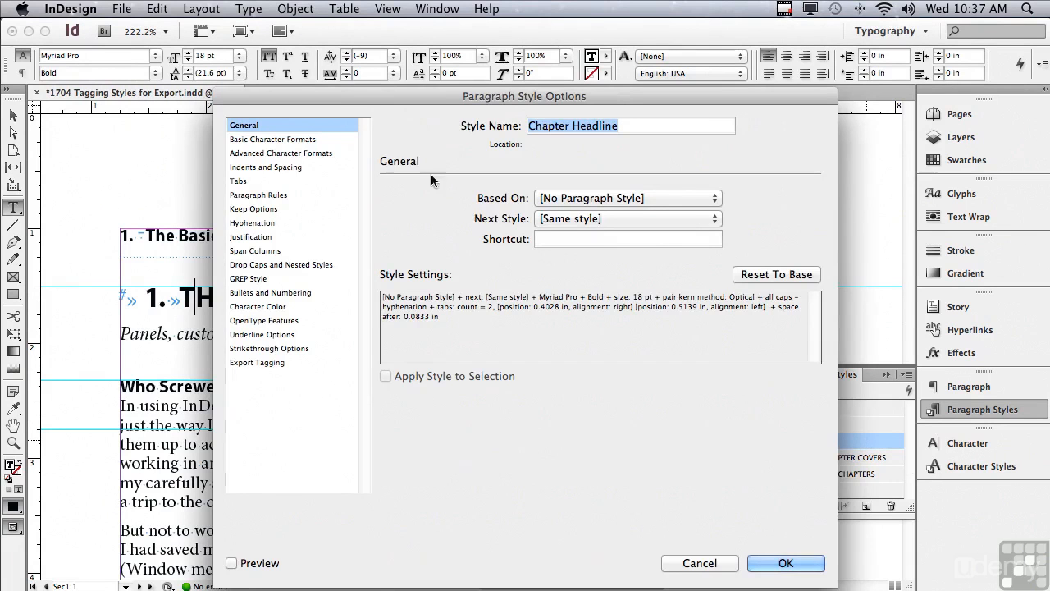
drag(357, 93, 577, 87)
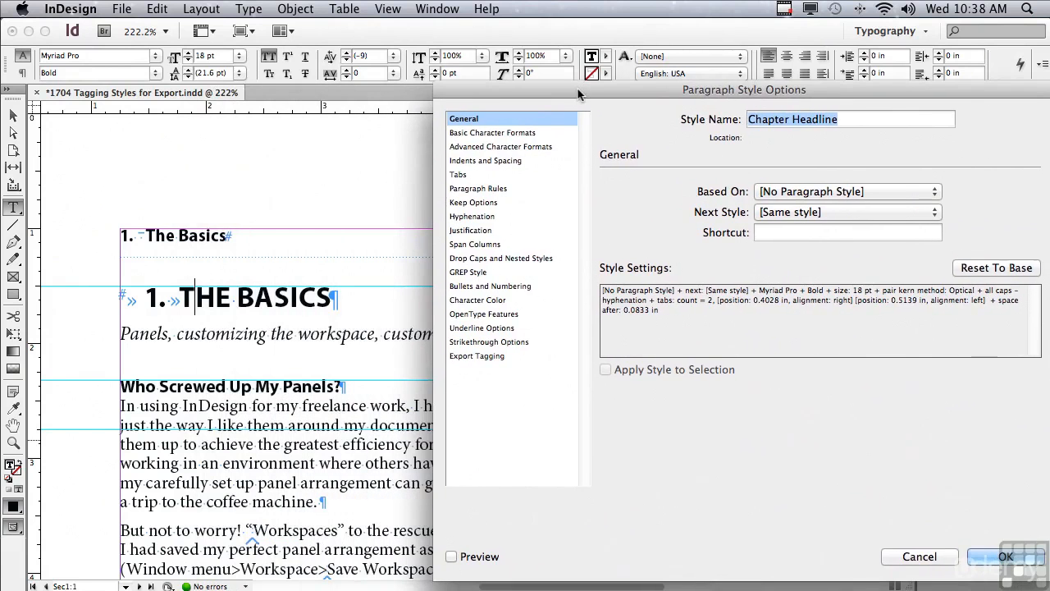
click(493, 358)
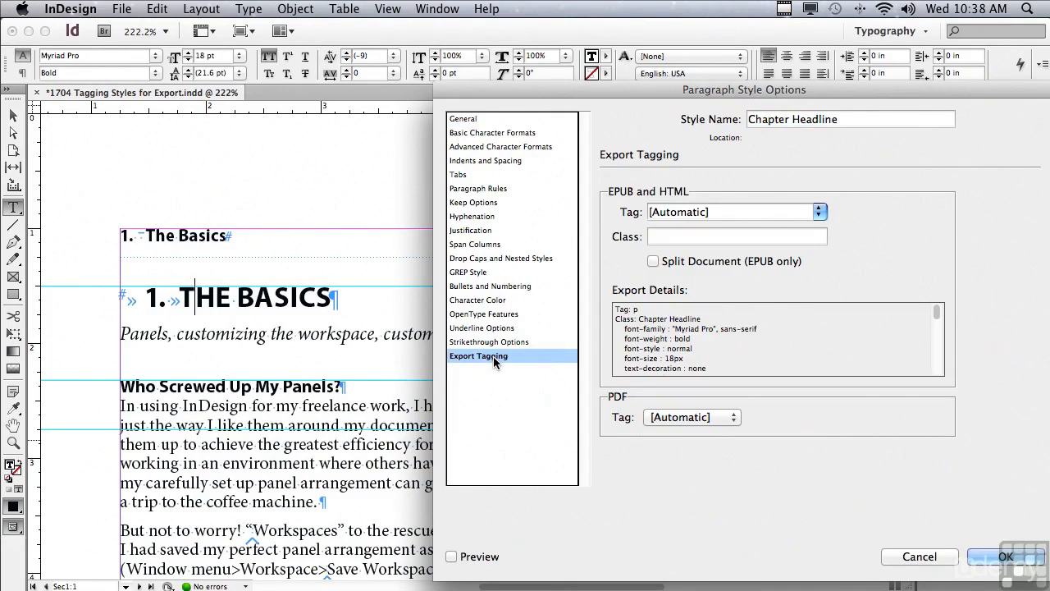
drag(535, 88, 515, 88)
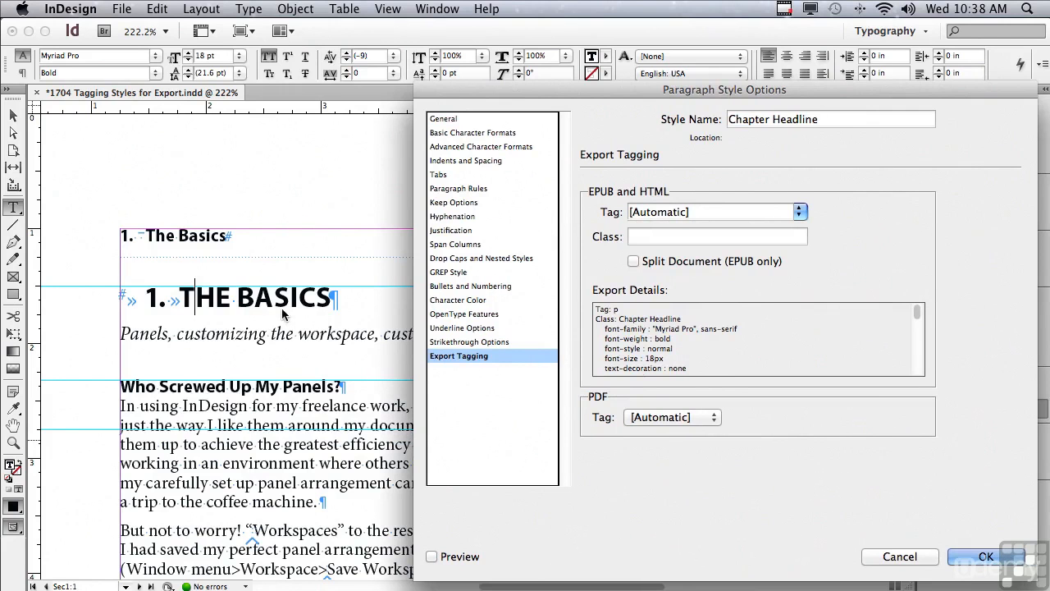
click(800, 213)
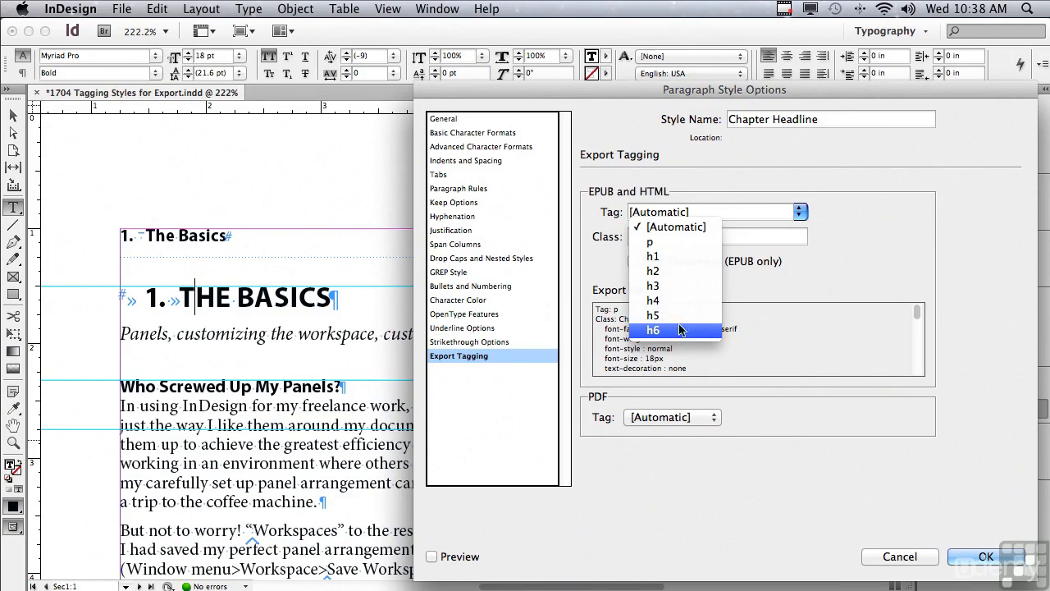
click(679, 256)
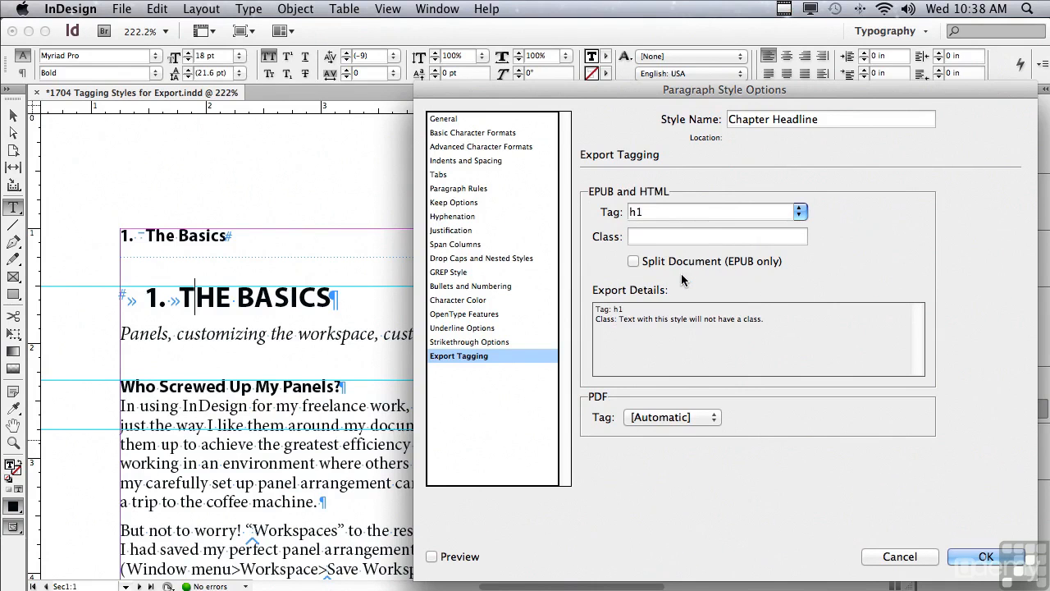
click(962, 558)
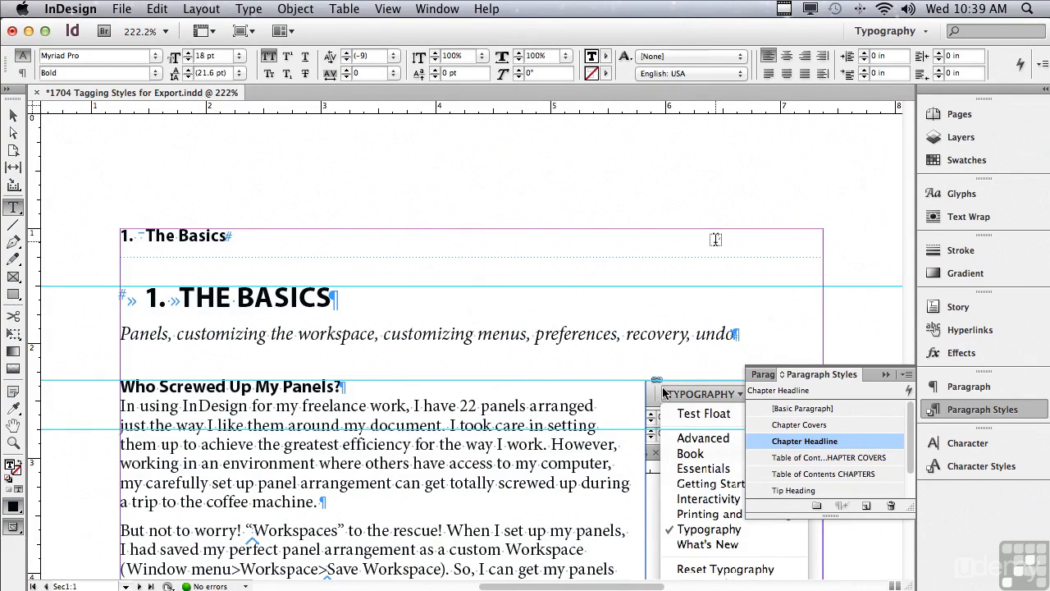
- Open the export tags of all styles for editing and set the EPUB and HTML tag of Chapter Covers to h3
click(906, 376)
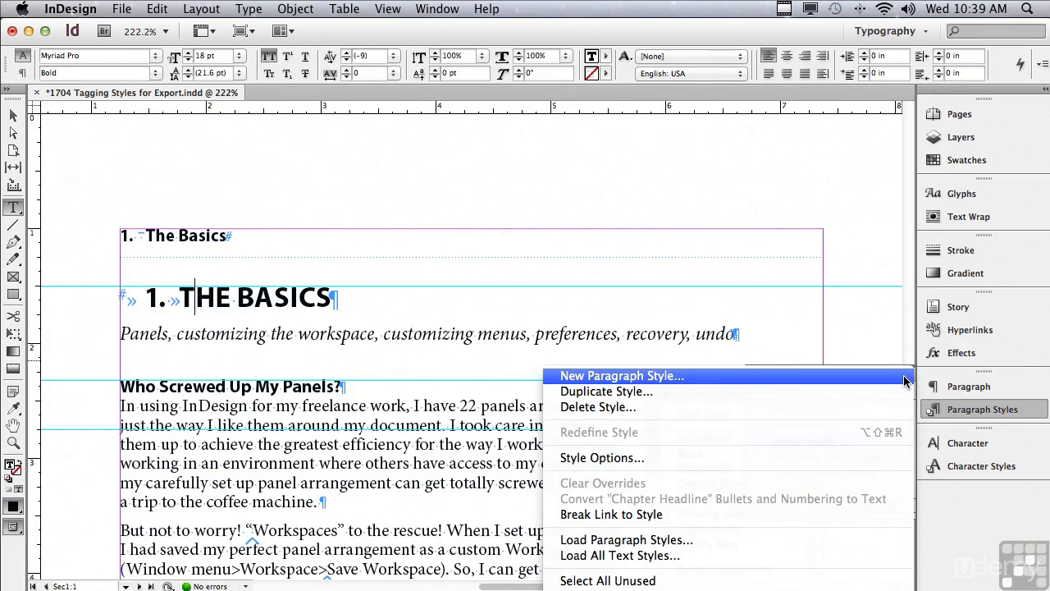
mouse_move(835, 587)
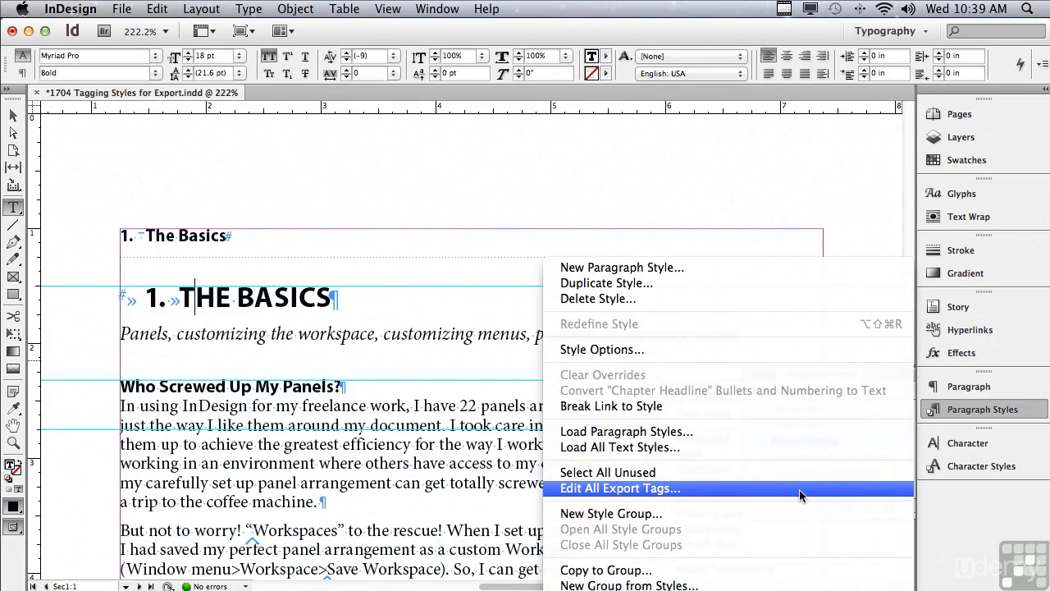
click(800, 489)
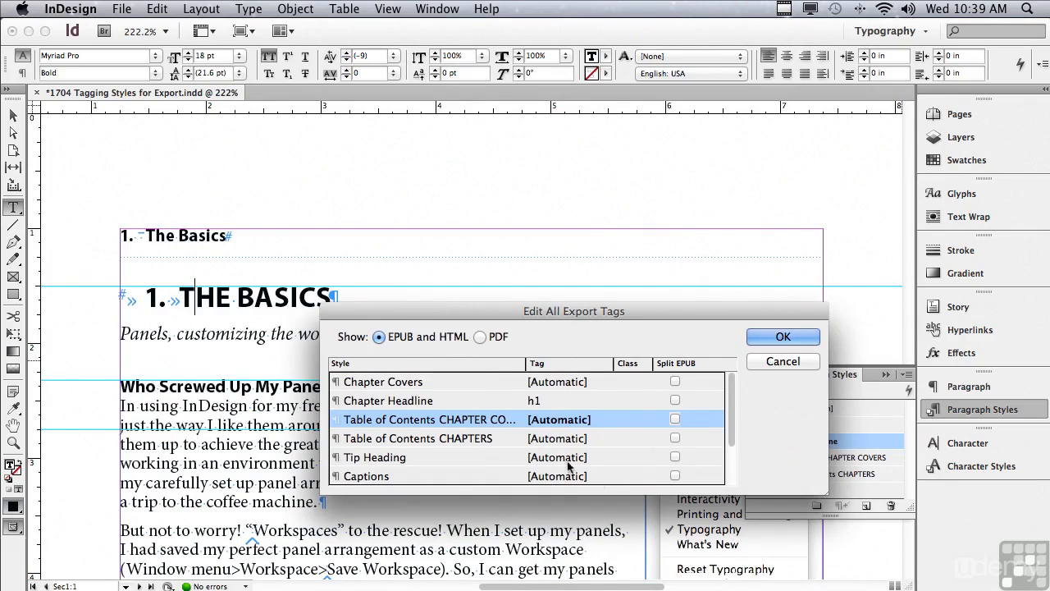
click(387, 383)
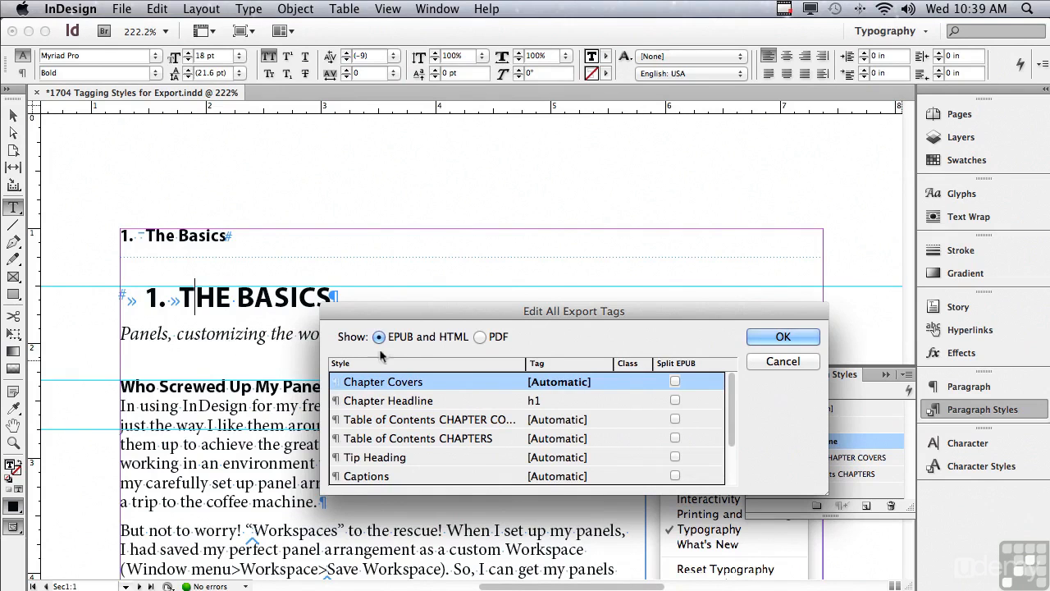
click(579, 385)
click(597, 382)
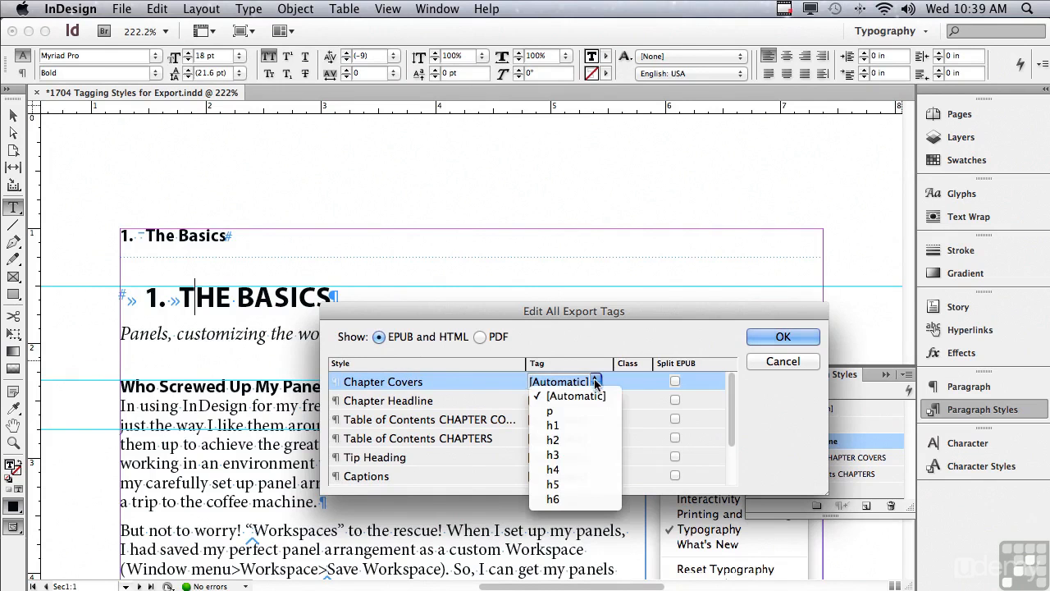
click(574, 455)
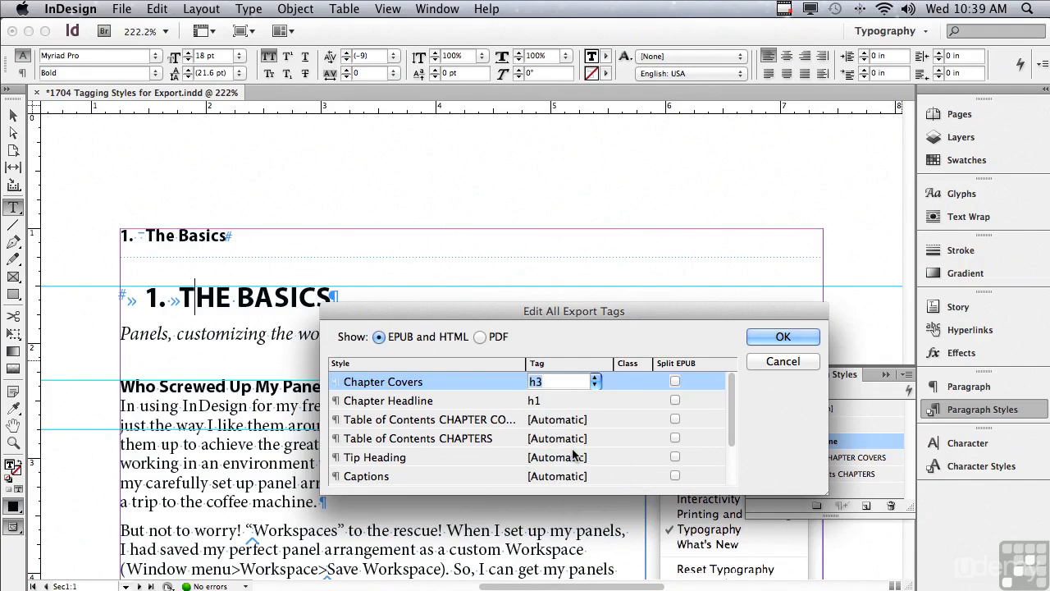
- Set the export tag of the Table of Contents CHAPTER COVERS style to h5
click(394, 420)
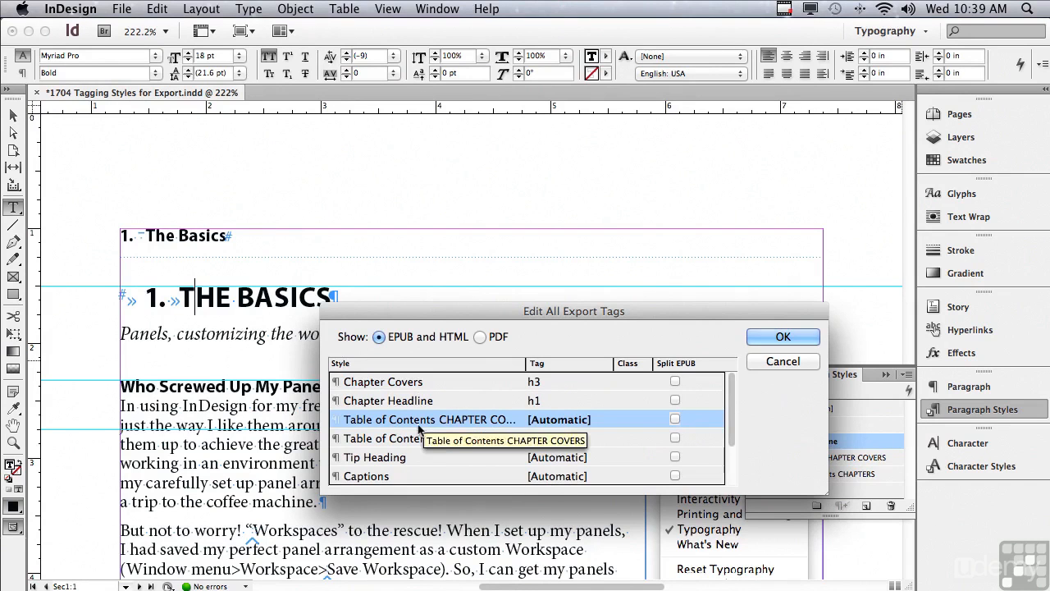
click(561, 421)
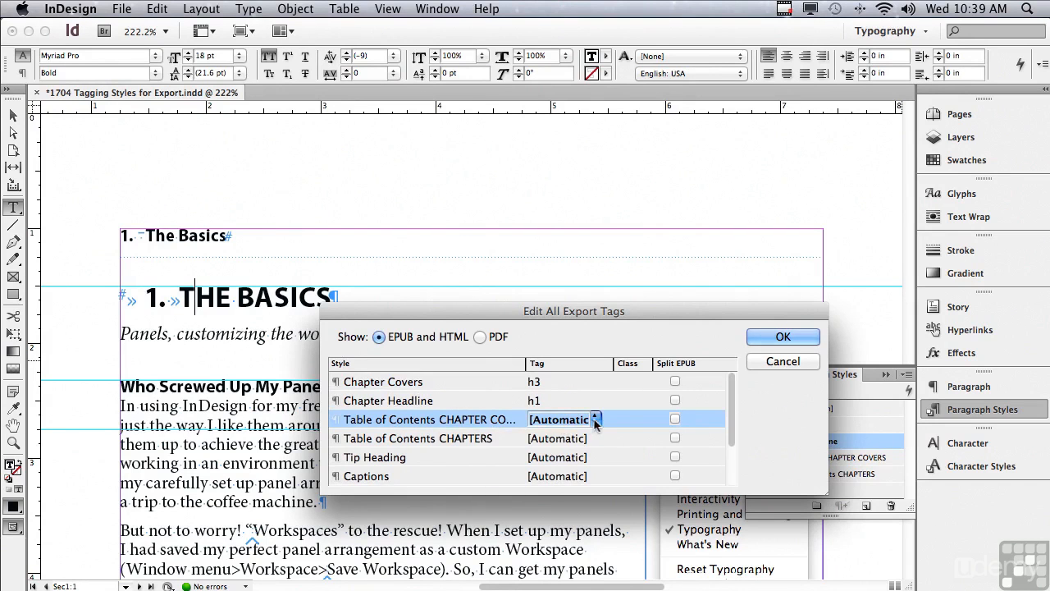
click(595, 420)
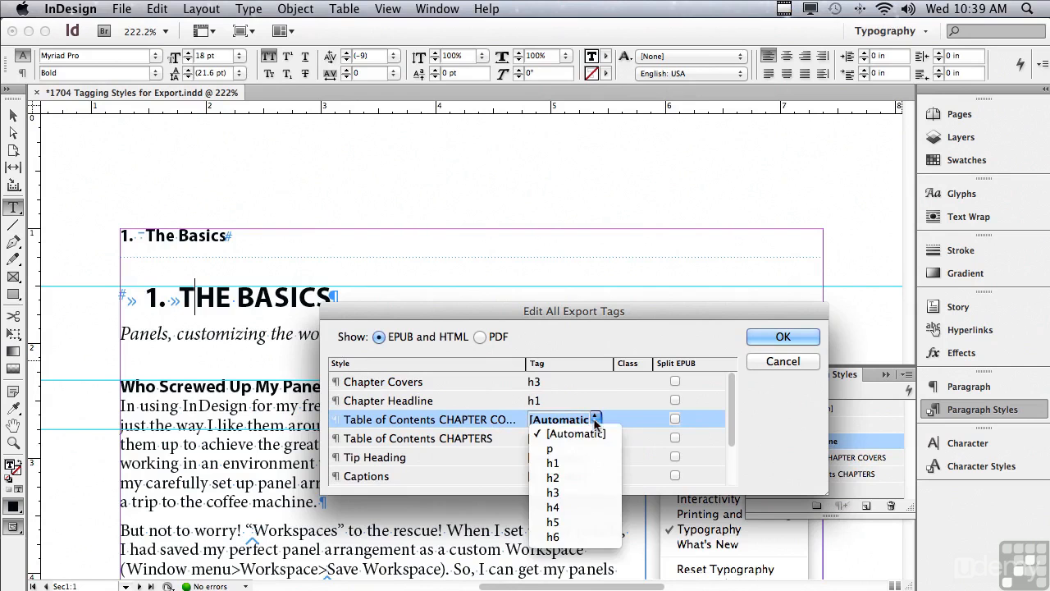
click(576, 521)
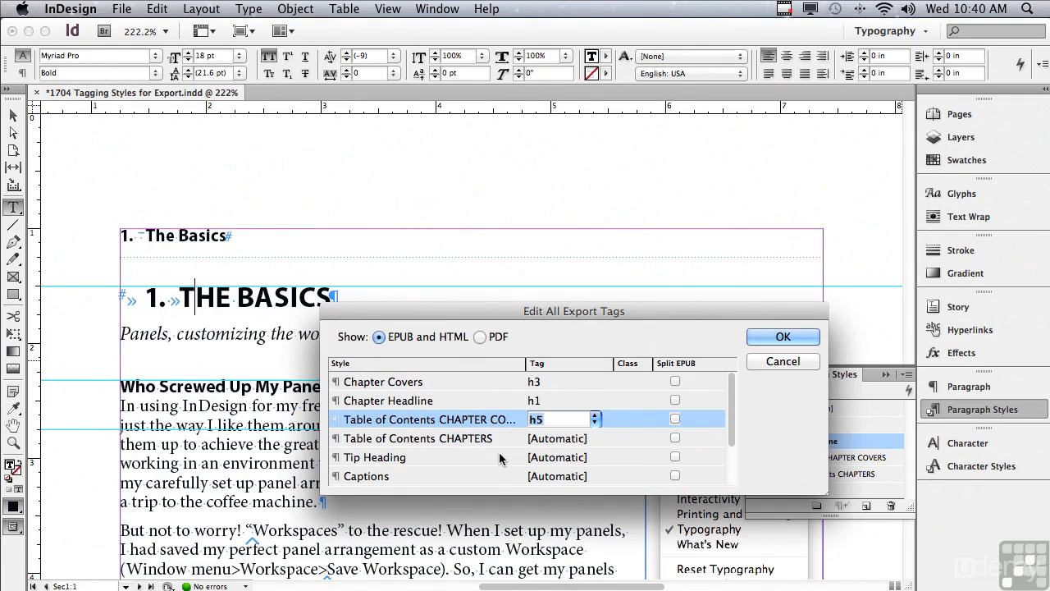
- Set the export tag of the Table of Contents CHAPTERS style to h3
click(429, 437)
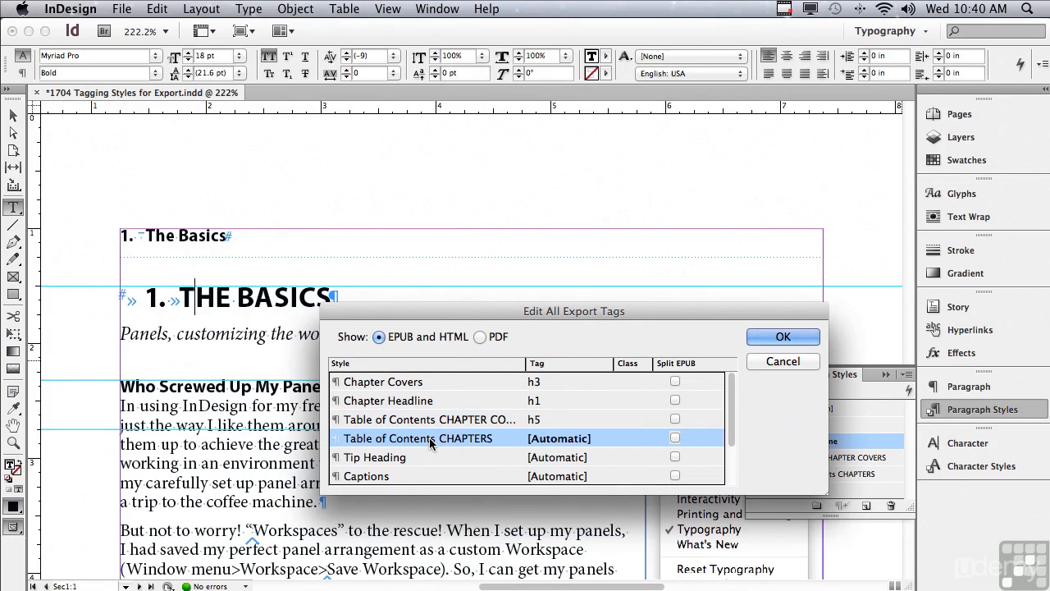
click(594, 438)
click(594, 441)
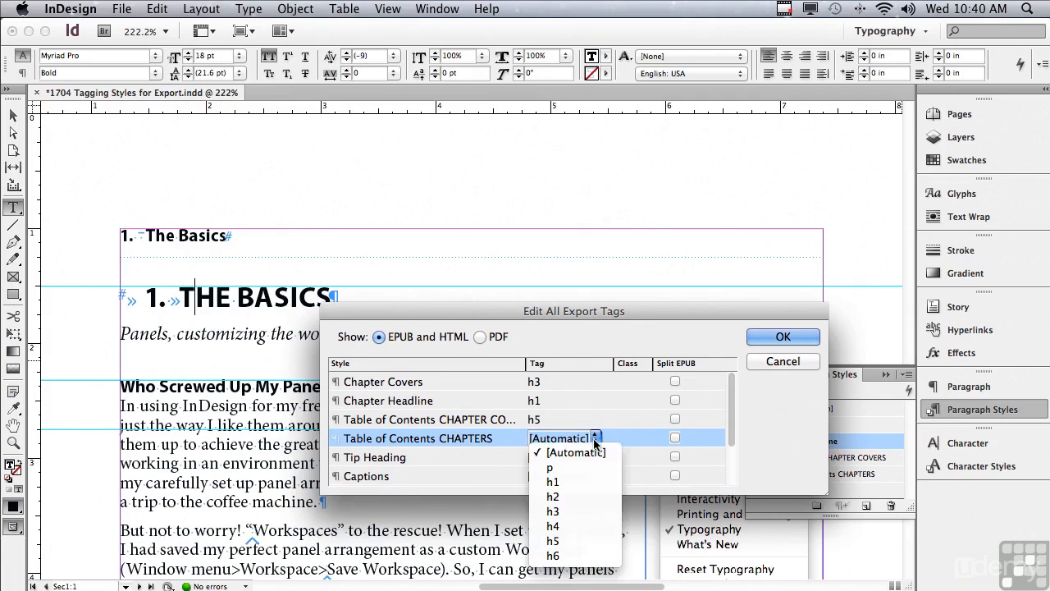
click(577, 511)
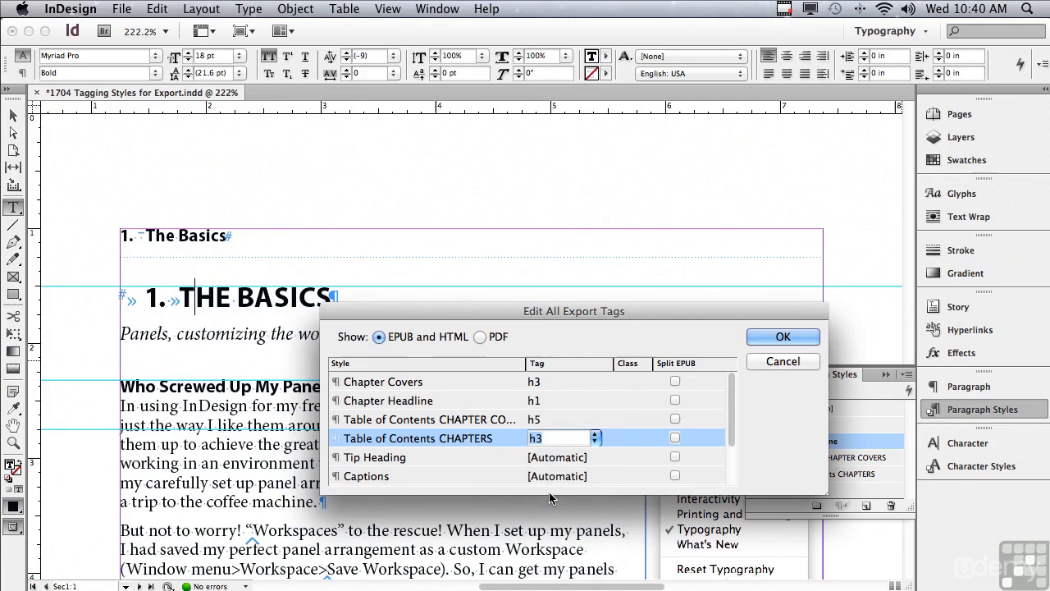
- Set the export tag of the Tip Heading style to h2
click(460, 457)
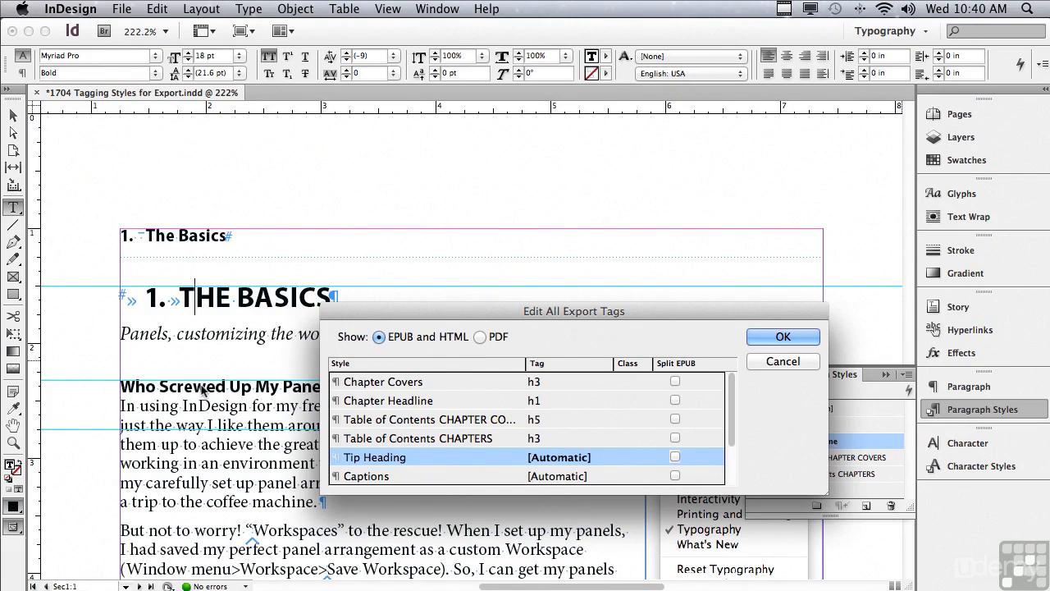
click(558, 458)
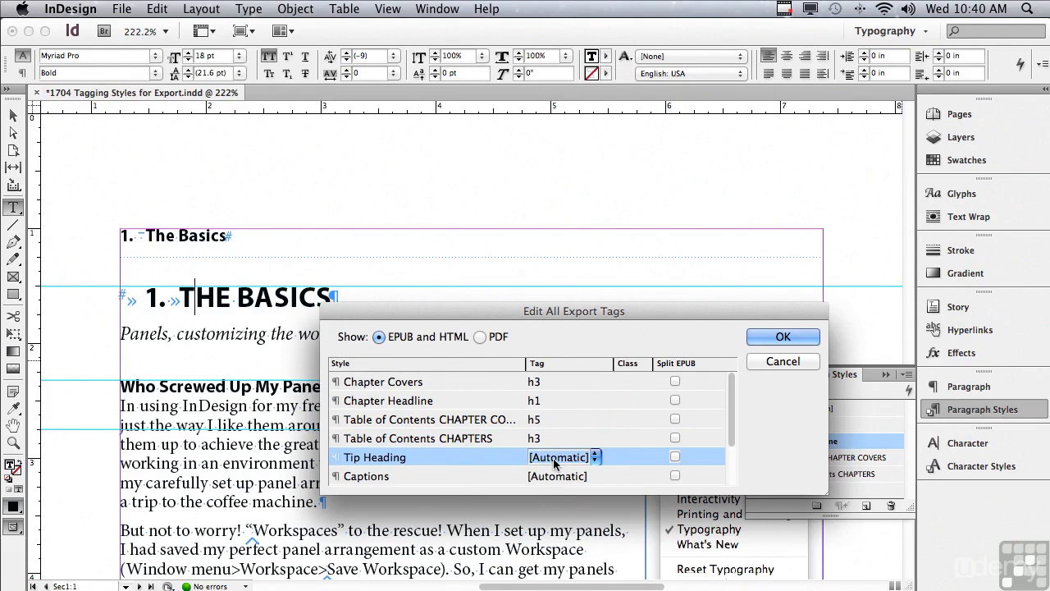
click(594, 457)
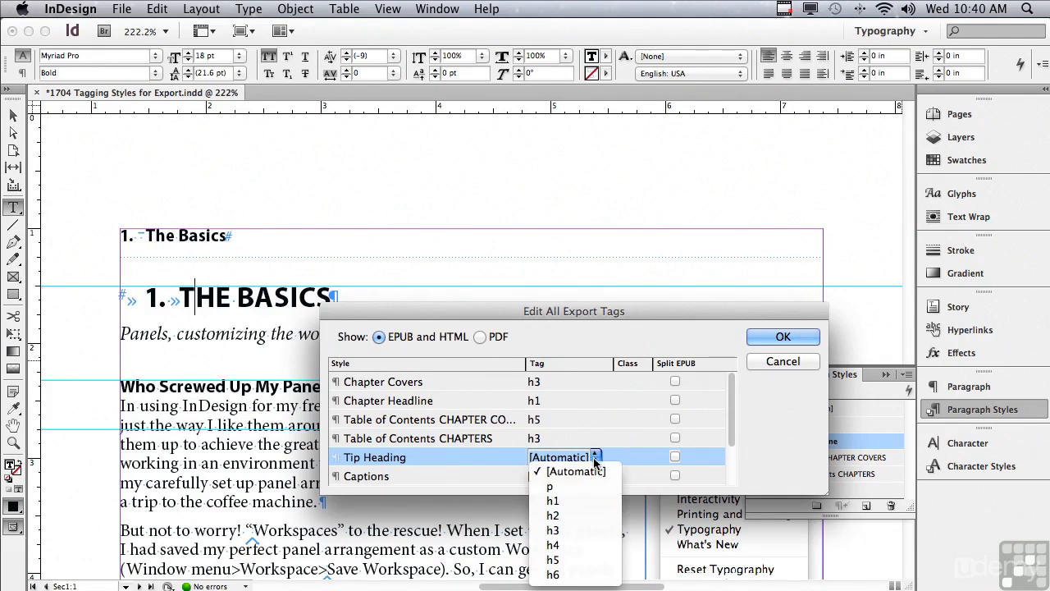
click(589, 515)
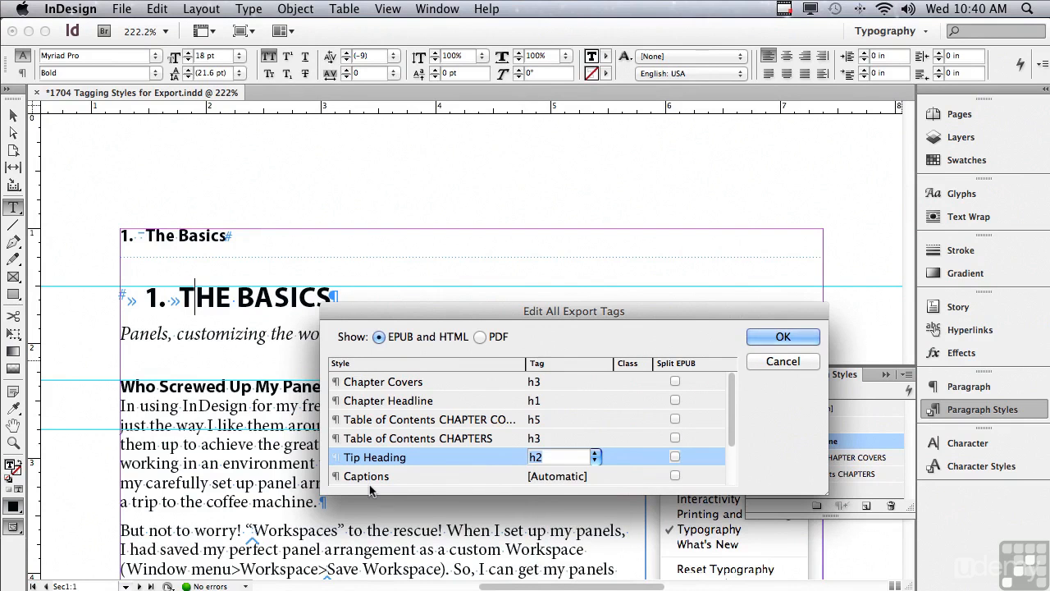
- Set the EPUB and HTML export tag of the Captions style to p
click(546, 478)
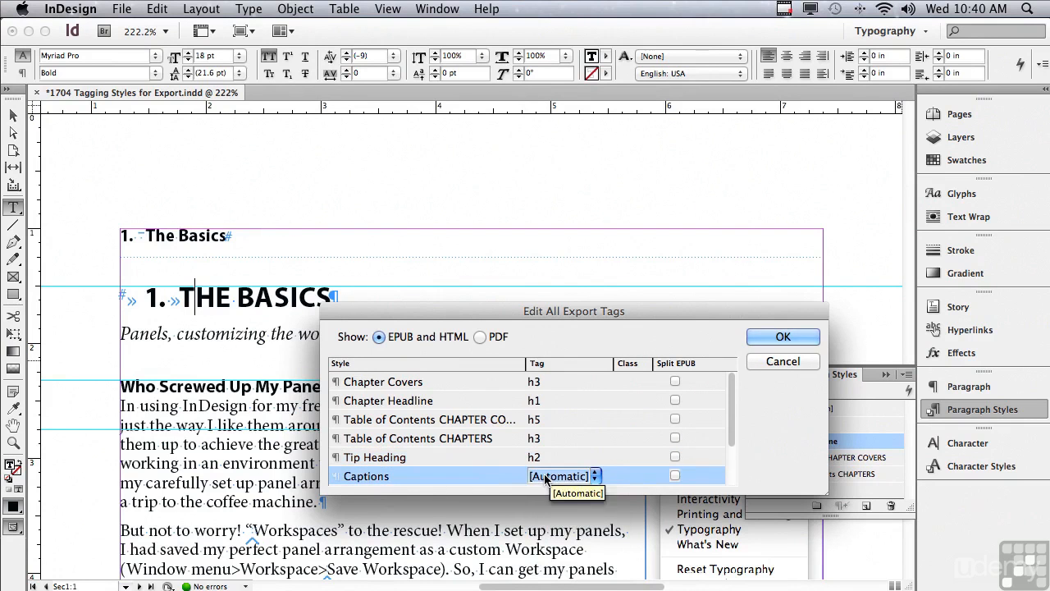
click(597, 477)
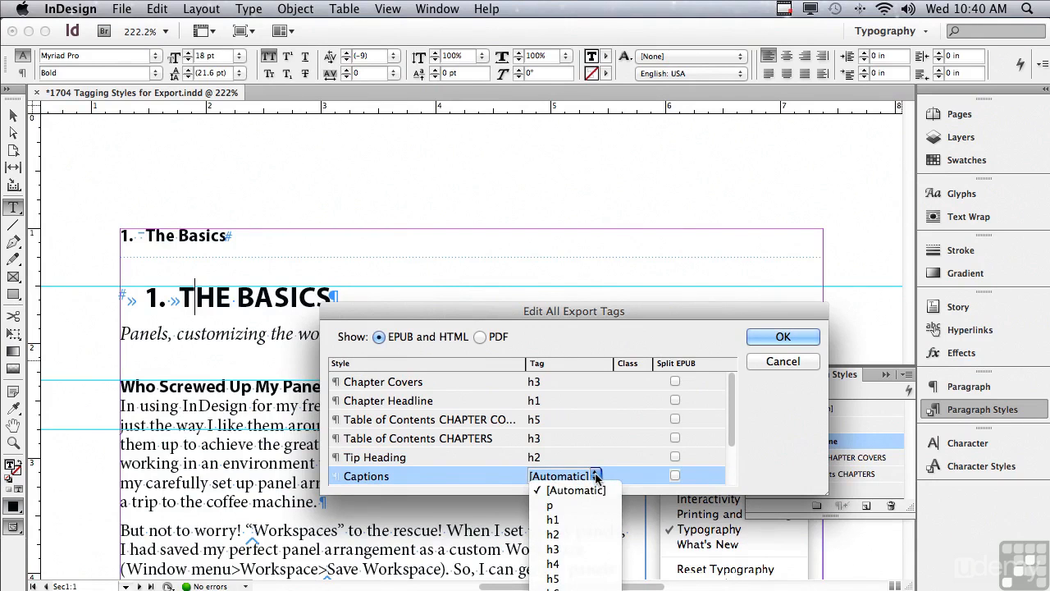
click(543, 507)
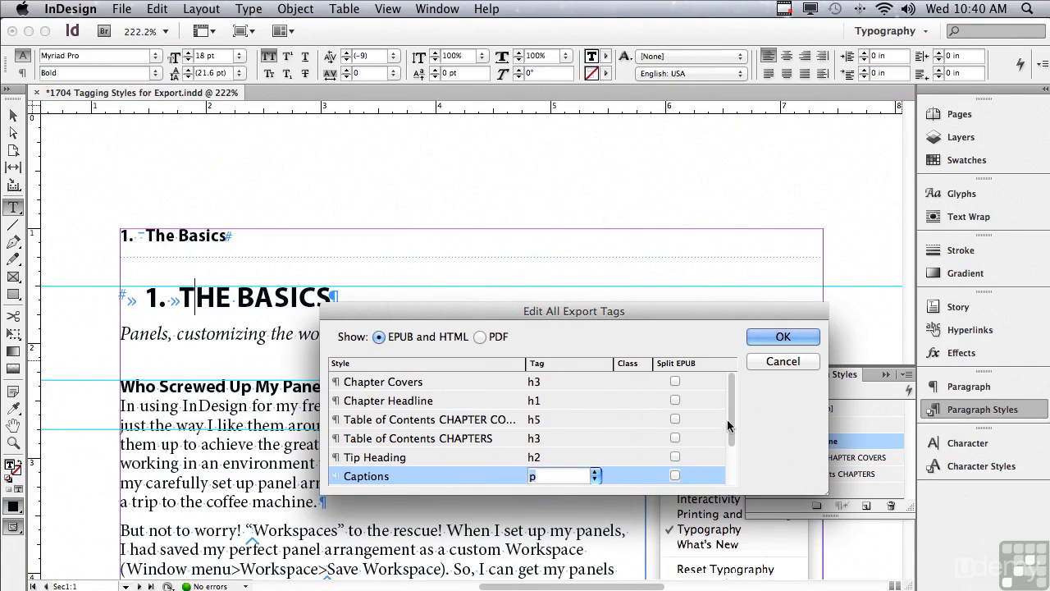
- Set the EPUB and HTML export tag of the Tip Copy style to p
scroll(733, 441, down, 2)
scroll(733, 442, down, 1)
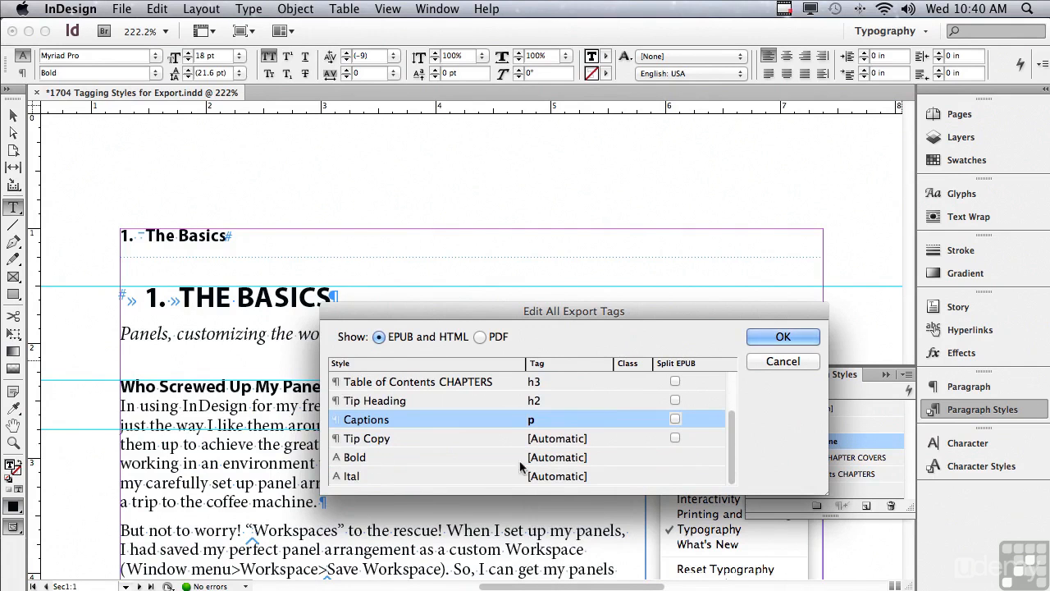
click(379, 440)
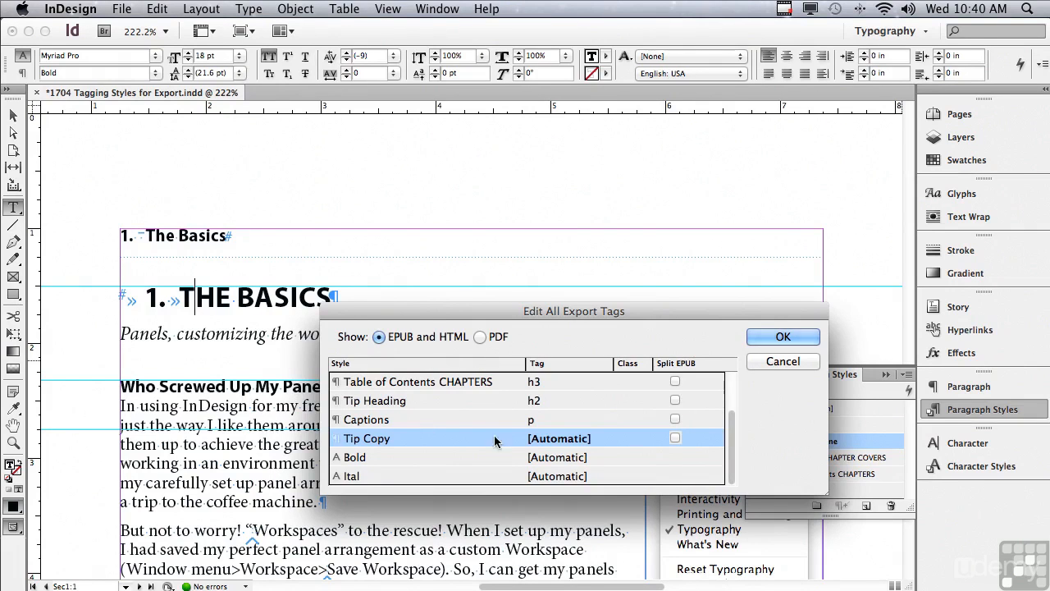
click(548, 440)
click(594, 441)
click(589, 468)
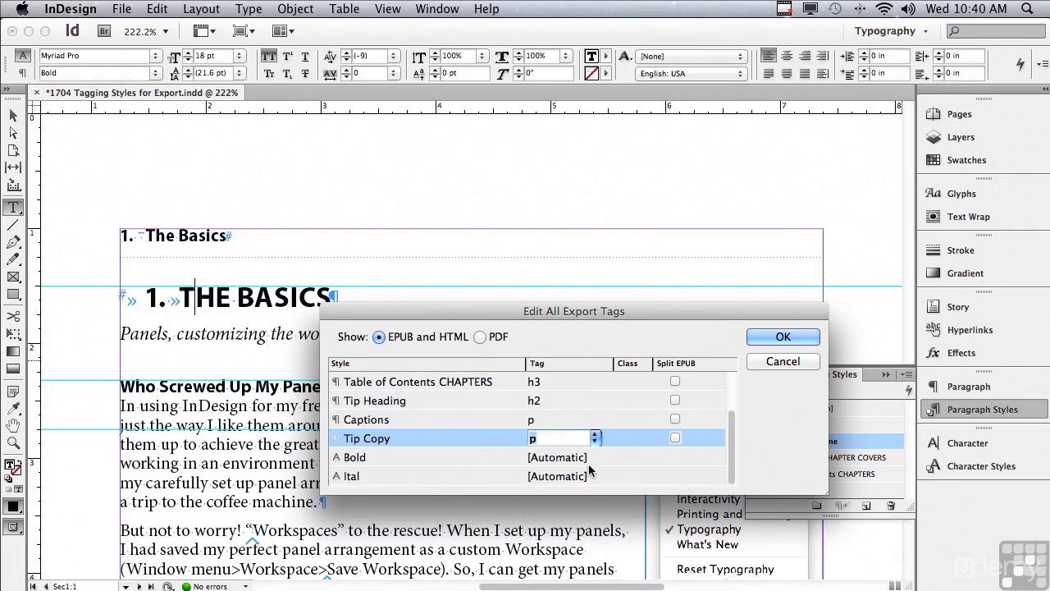
- Set the export tag of the Bold character style to strong
click(432, 457)
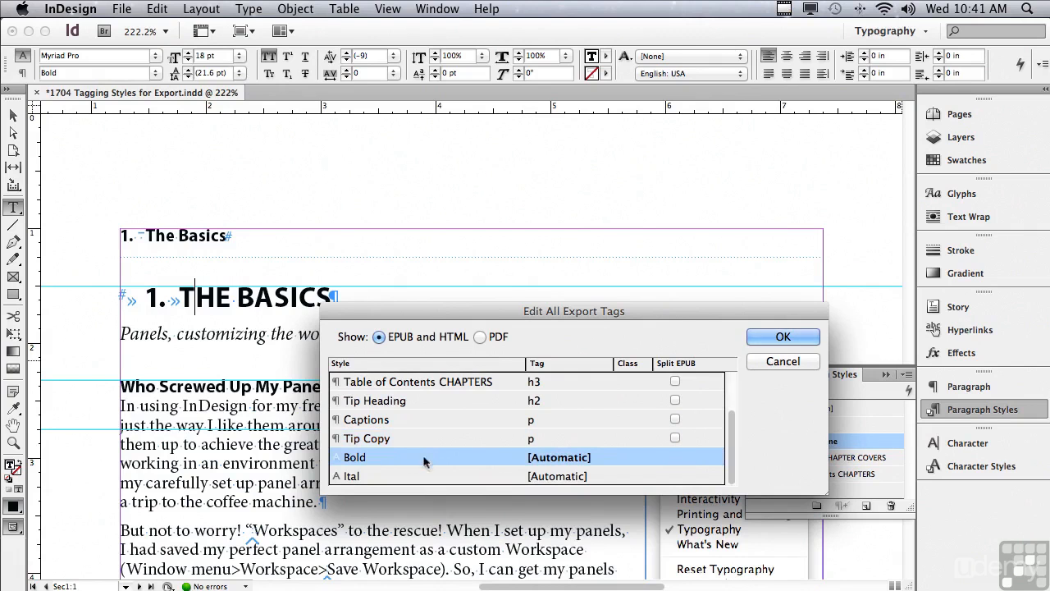
click(549, 458)
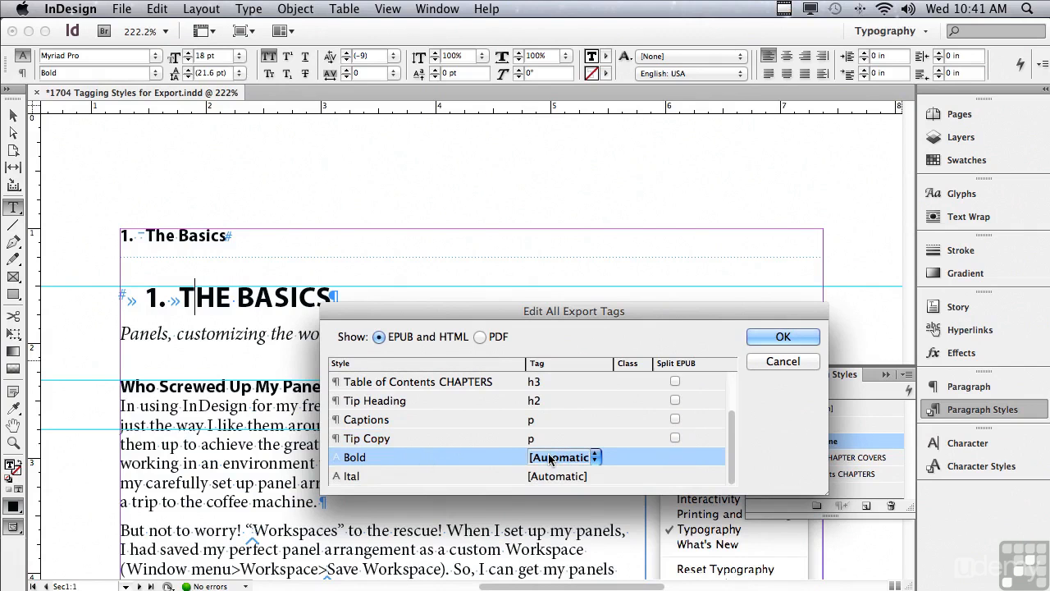
click(597, 457)
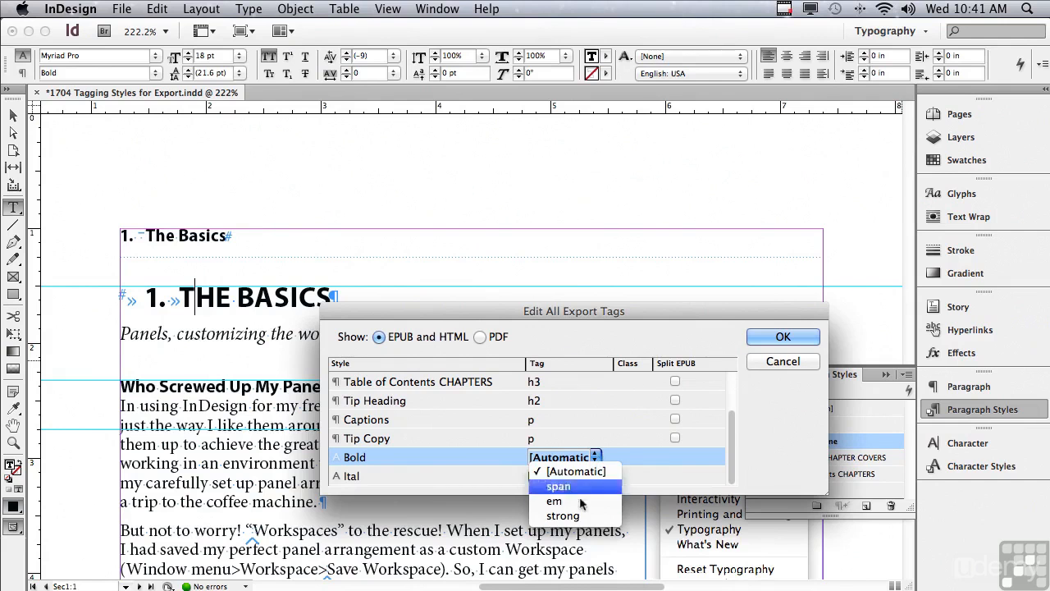
click(558, 517)
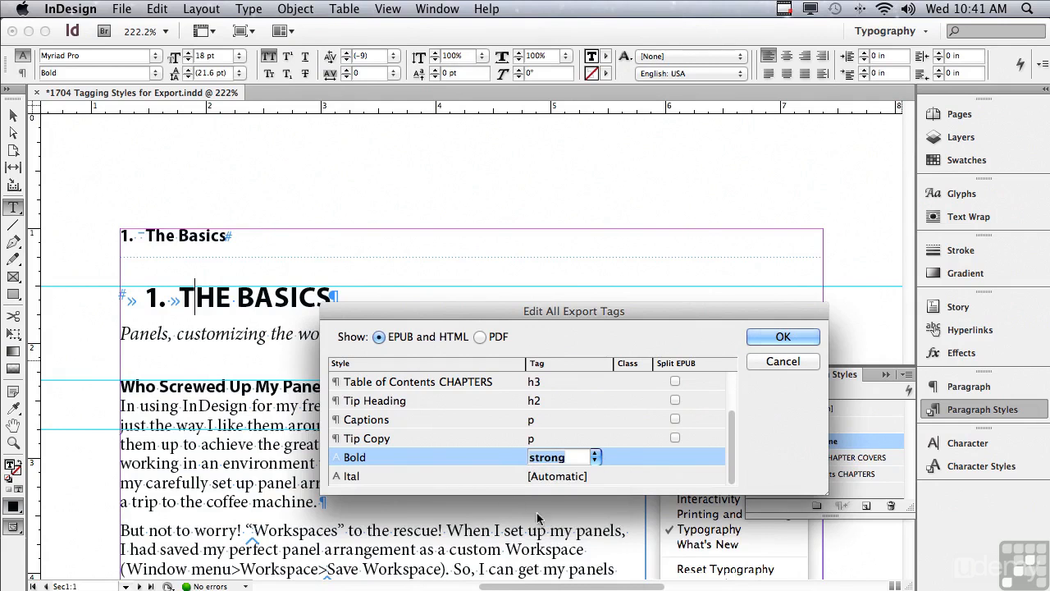
- Set the export tag of the Ital character style to em and apply all the export tag changes
click(442, 475)
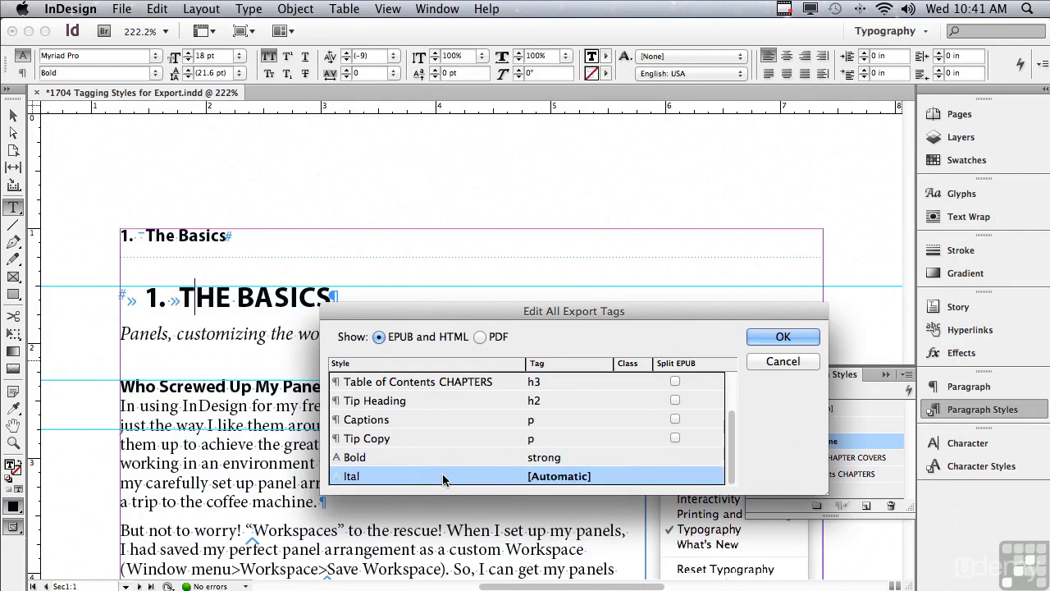
click(552, 477)
click(596, 476)
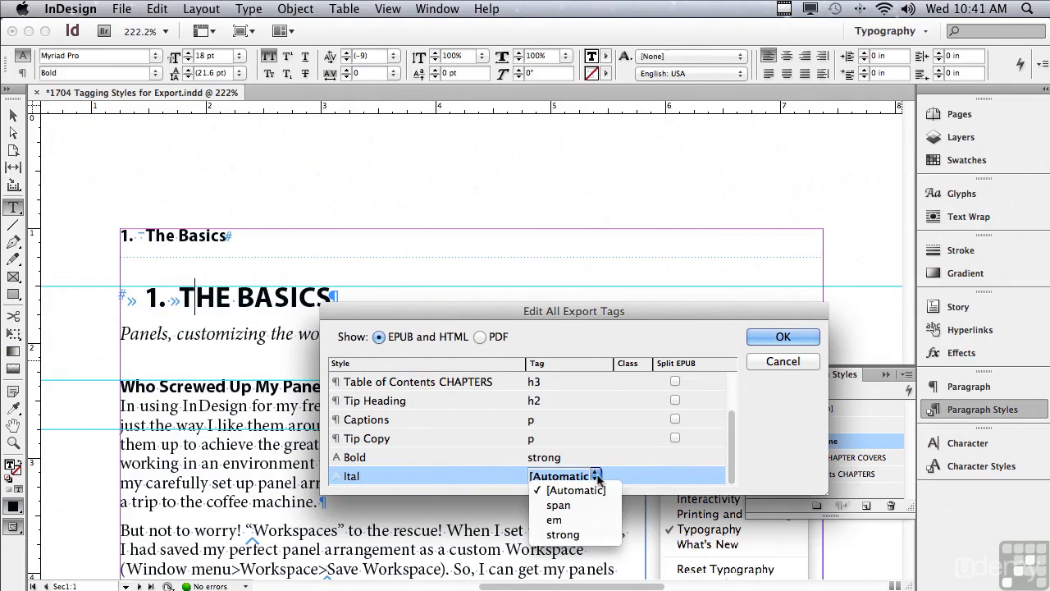
click(583, 522)
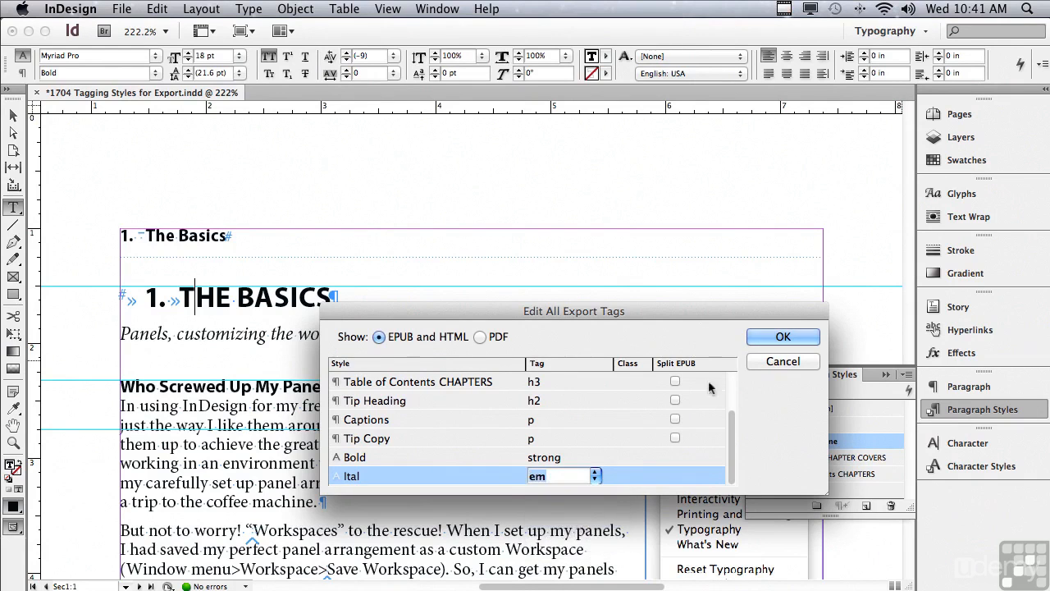
click(753, 338)
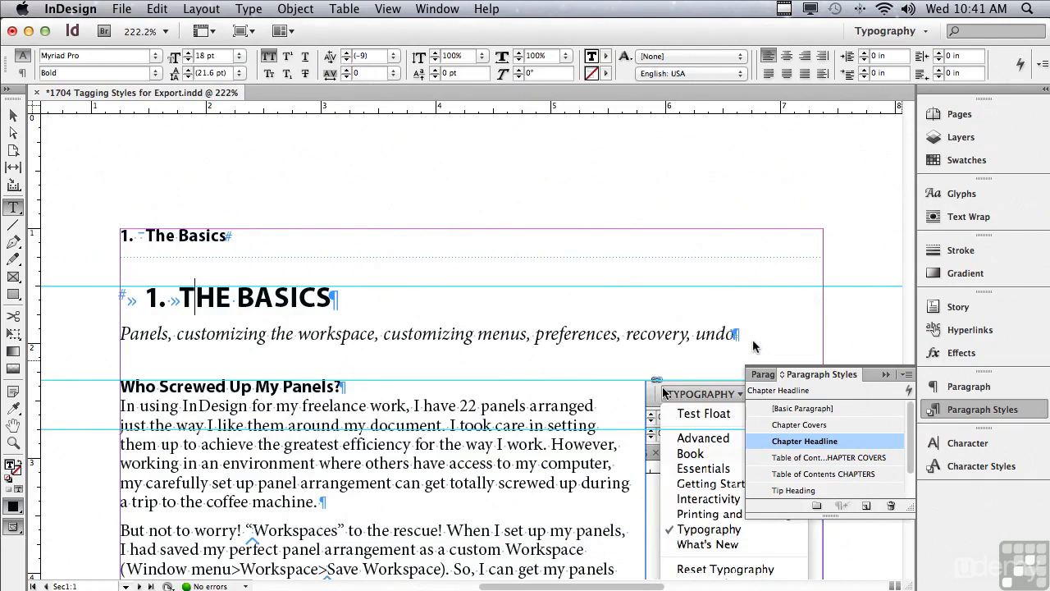